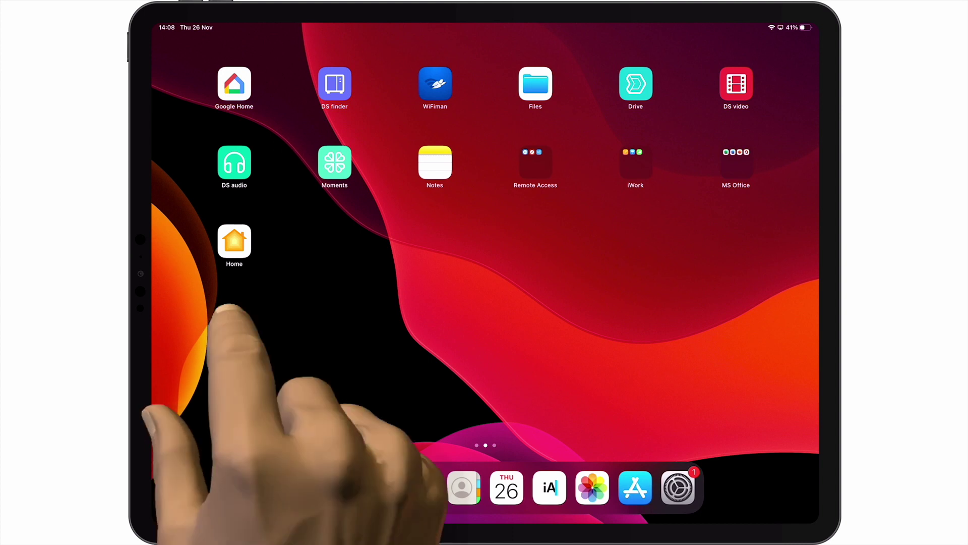
Launch Home, scan the Eve Room sensor's HomeKit code and add it to My Home.
left_click(234, 241)
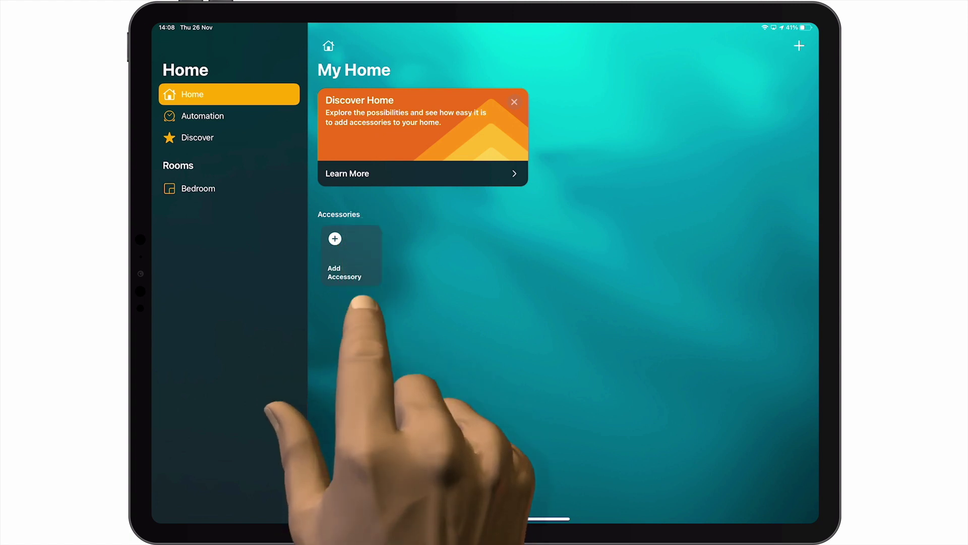
left_click(351, 275)
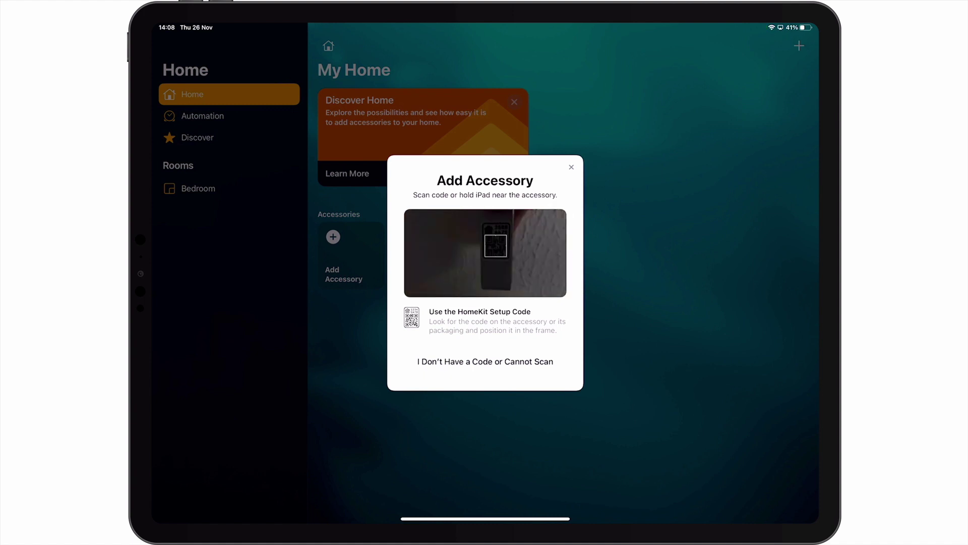
left_click(485, 339)
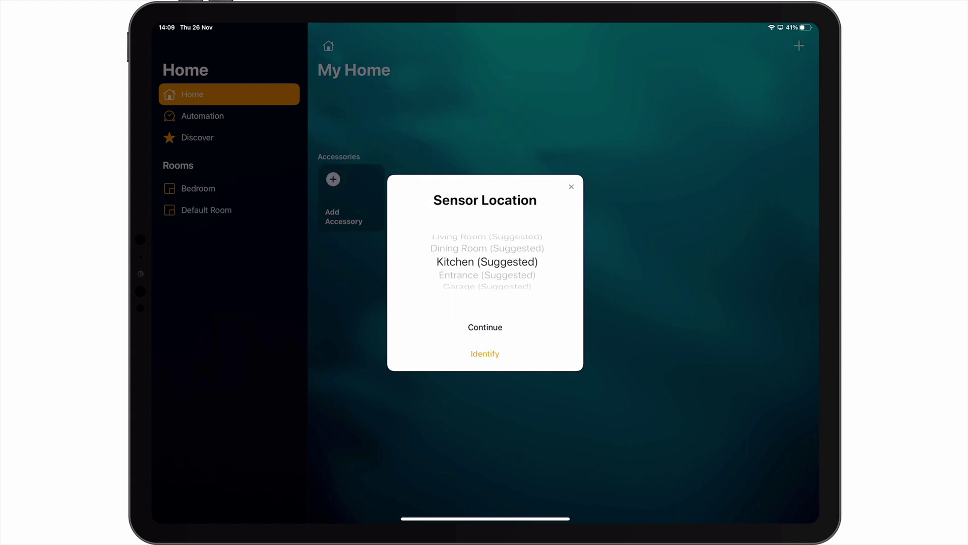
Set the sensor's location to a newly created room named 'Server room'.
scroll(487, 261, "down", 2)
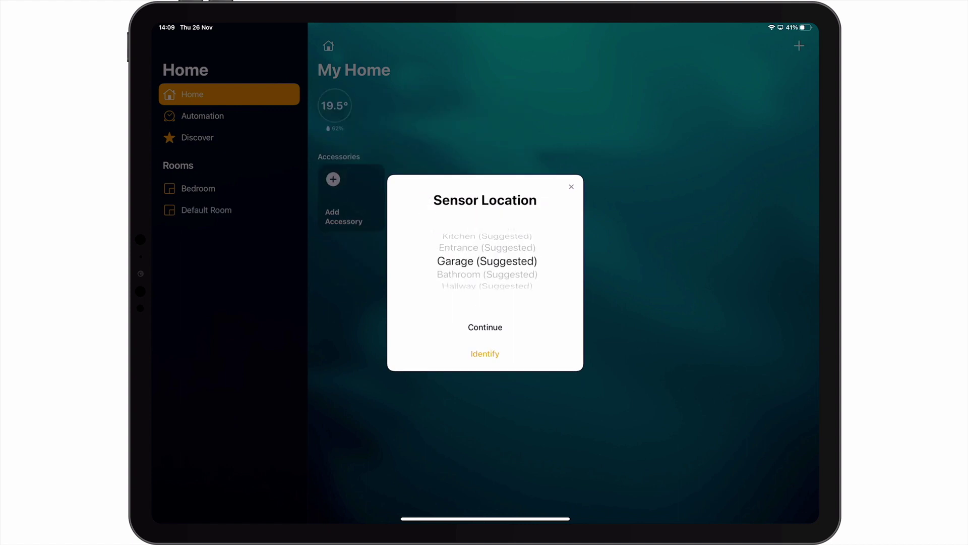
scroll(487, 262, "down", 2)
scroll(487, 261, "down", 2)
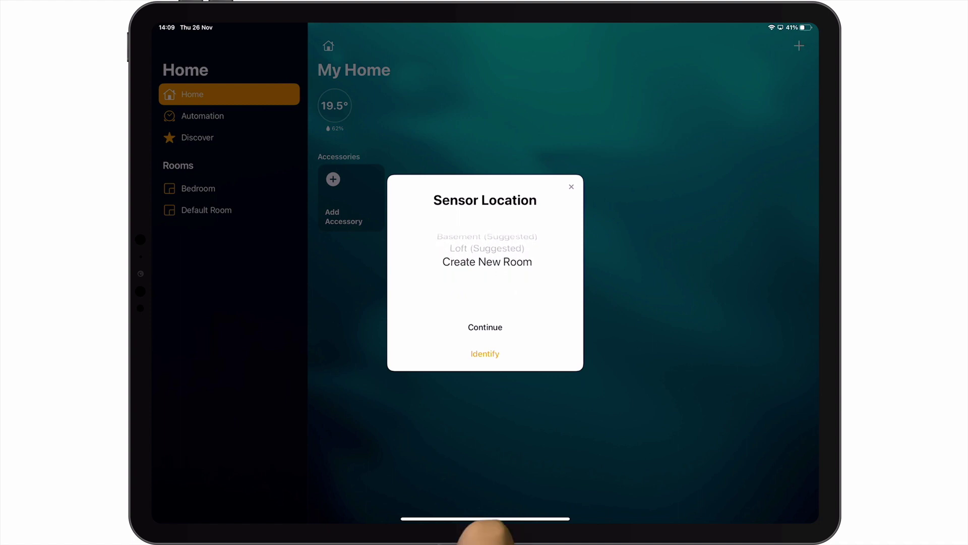
left_click(485, 327)
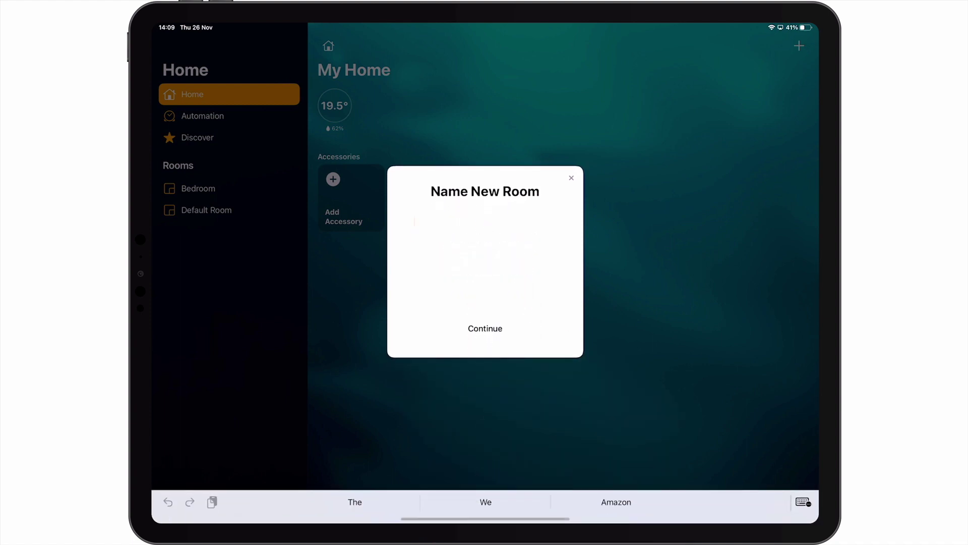
type("Se")
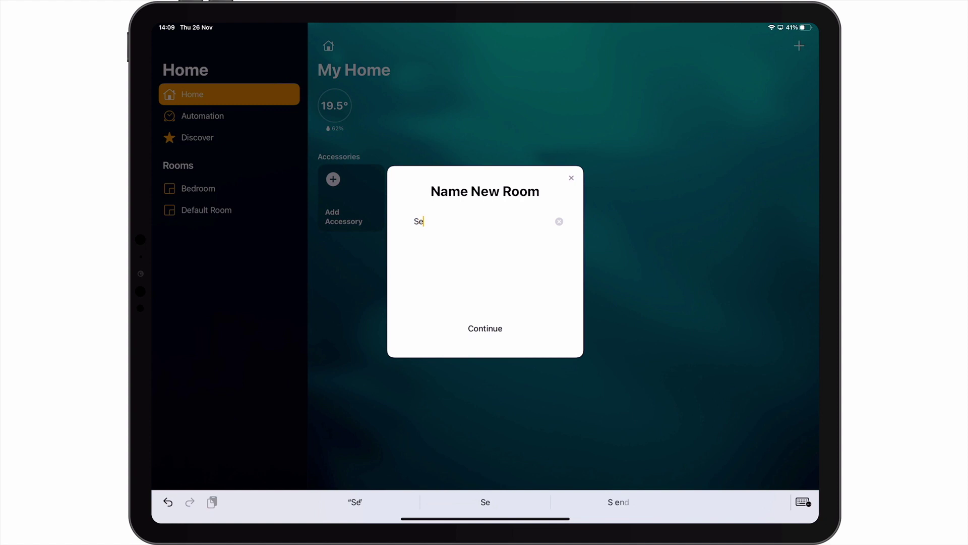
type("rver ")
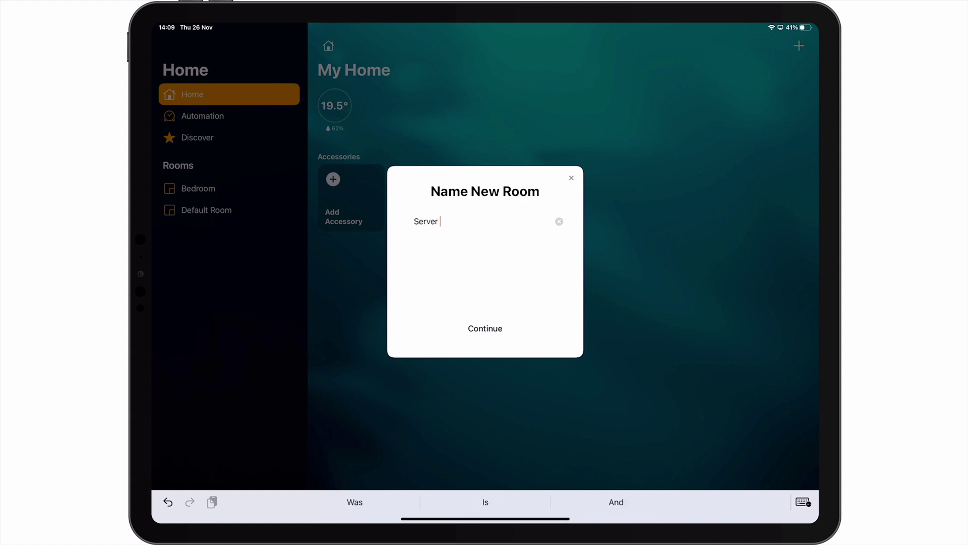
type("room")
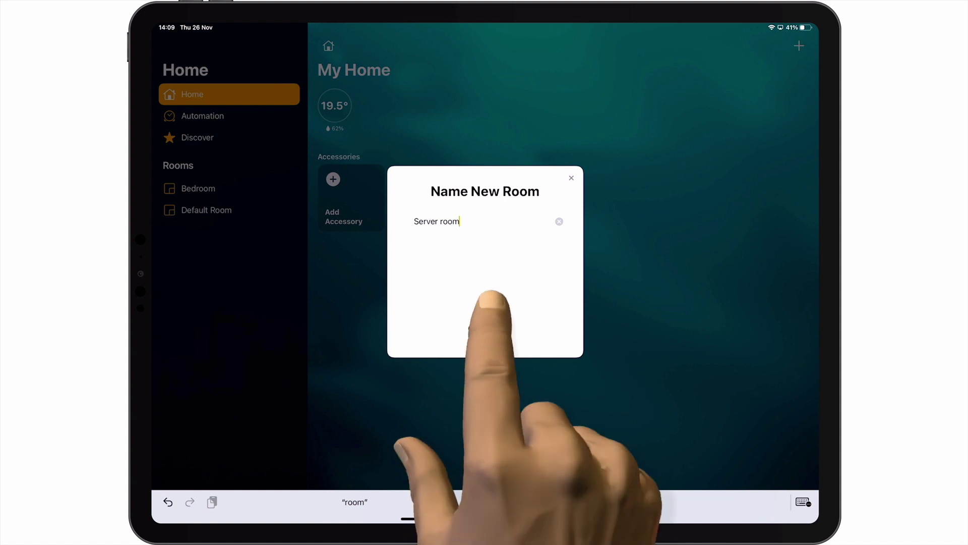
left_click(486, 328)
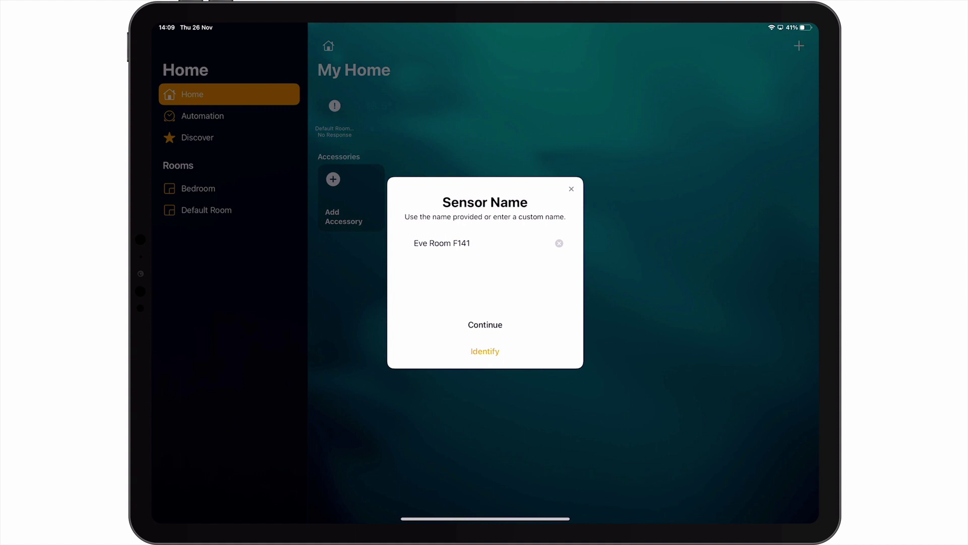
Keep the default names Eve Room F141 and Eve Room items to finish setup.
left_click(486, 324)
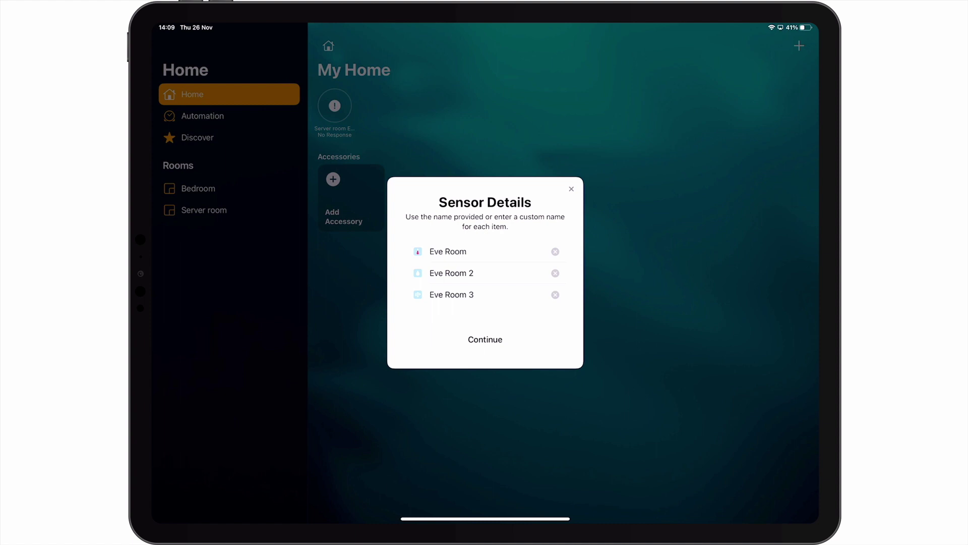
left_click(485, 339)
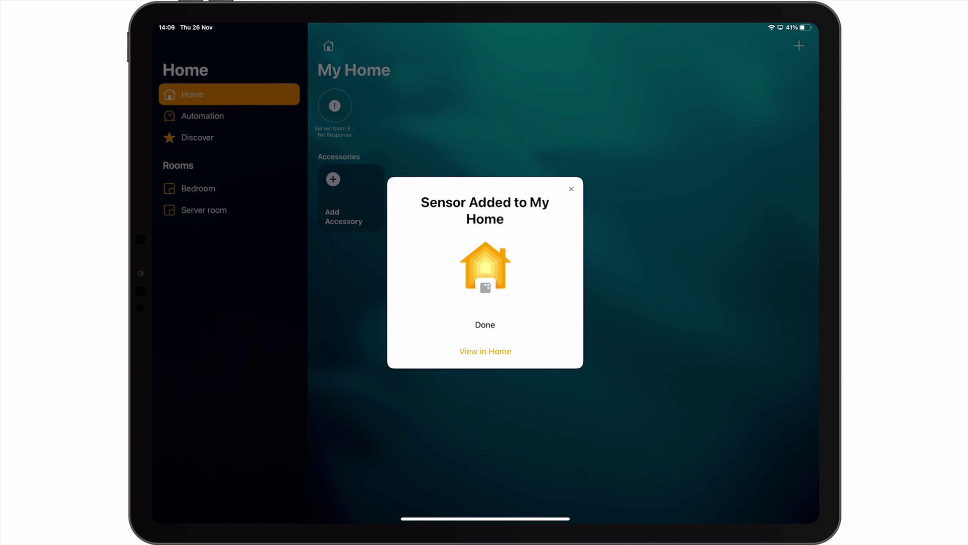
Dismiss the Sensor Added confirmation to view Server room readings of 19.5° and 61%.
left_click(486, 325)
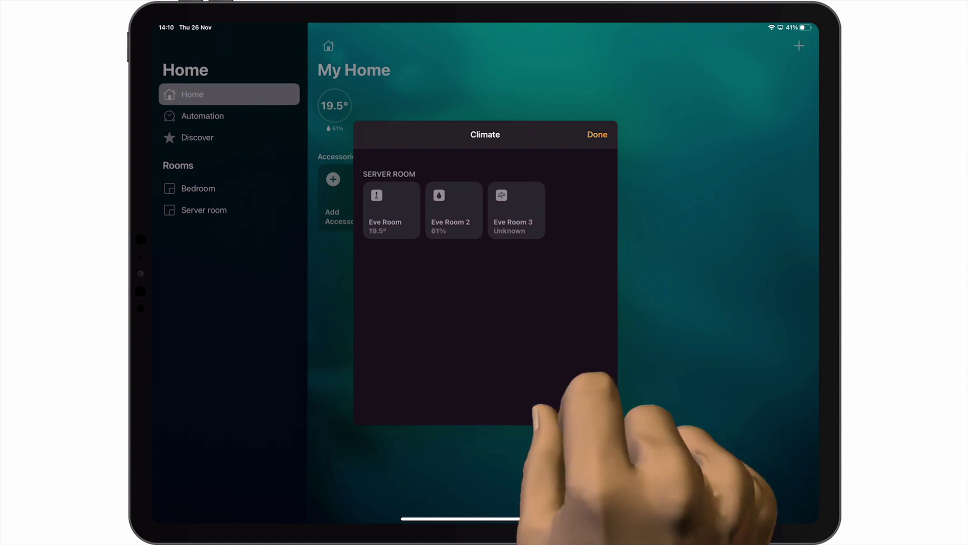
Recheck the climate readings until air quality shows Excellent, then return to My Home.
left_click(597, 134)
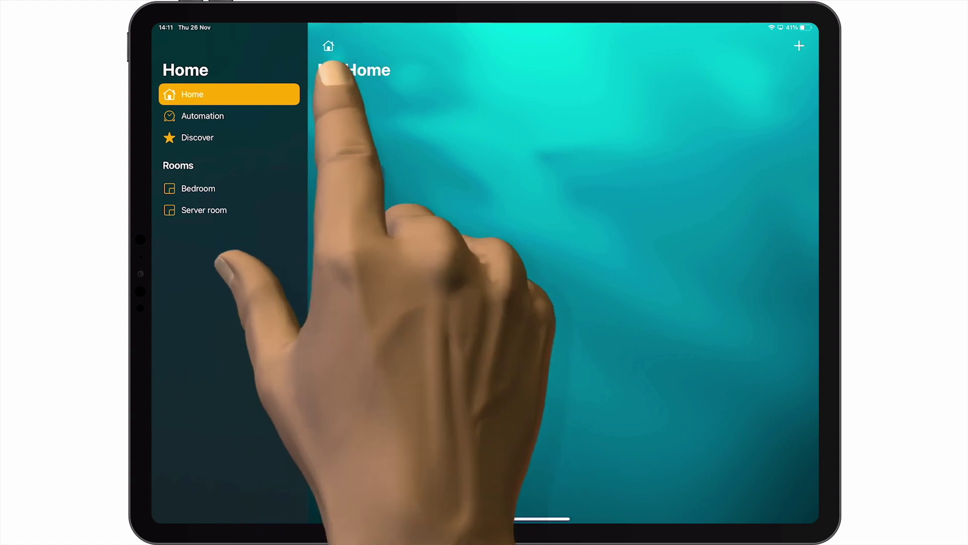
left_click(334, 106)
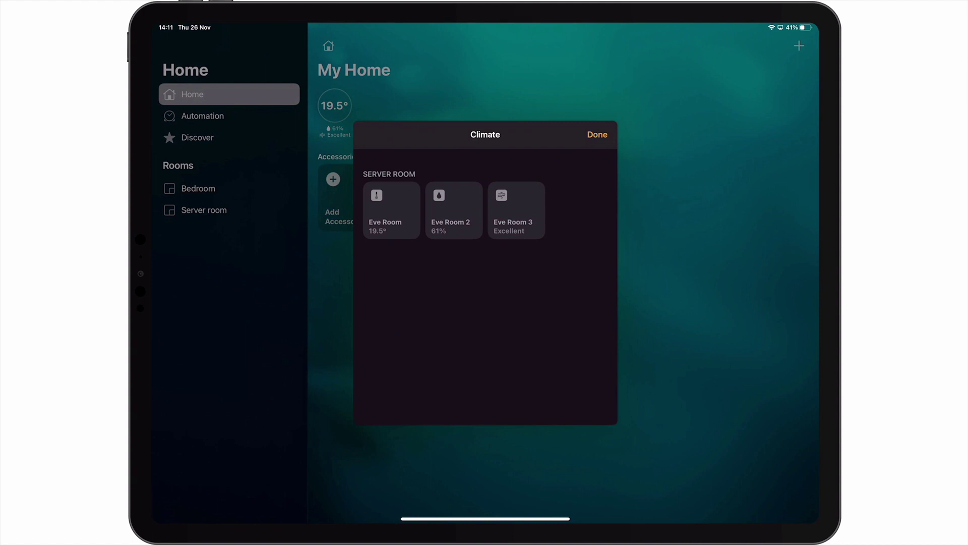
left_click(597, 134)
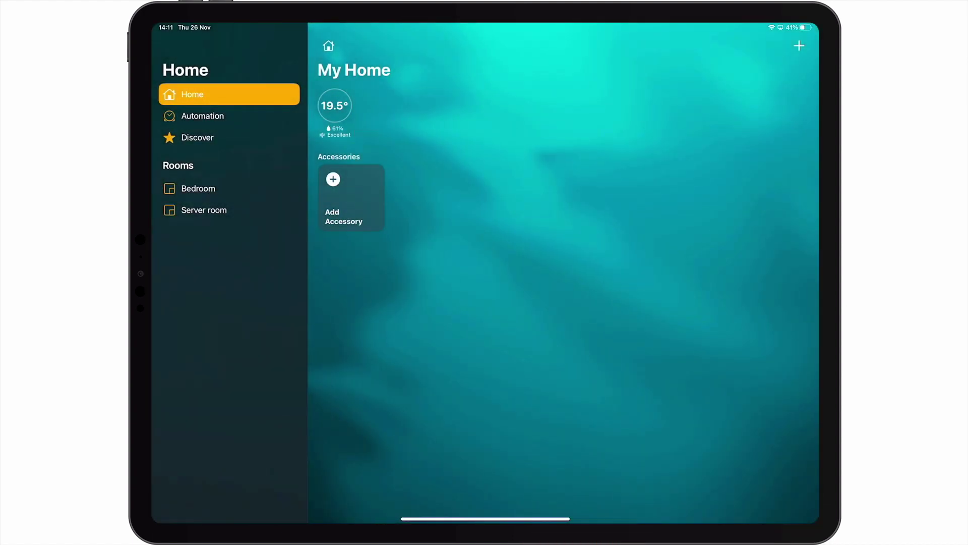